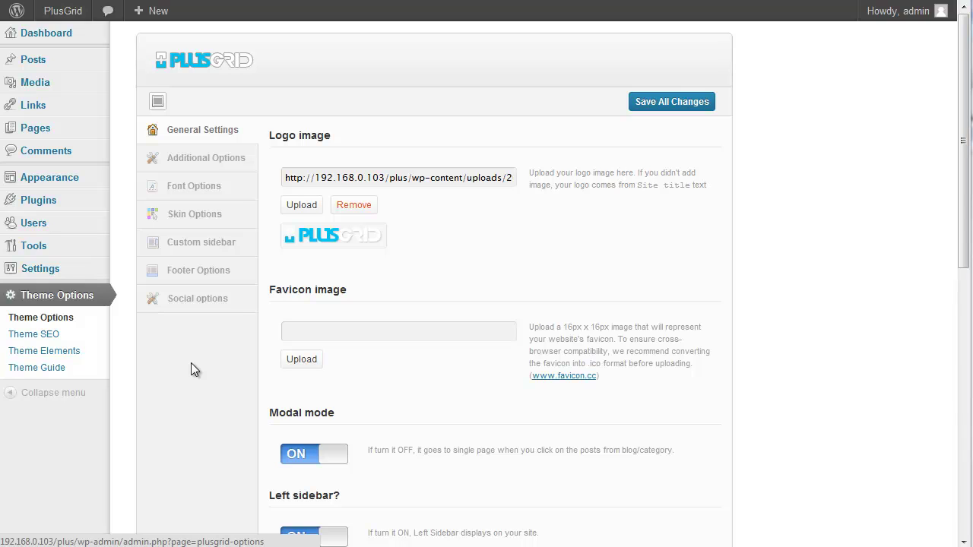
Clear the selected help text and scroll through the PlusGrid theme options.
{"action": "left_click_drag", "start_coordinate": [529, 169], "coordinate": [541, 283]}
{"action": "left_click", "coordinate": [547, 189]}
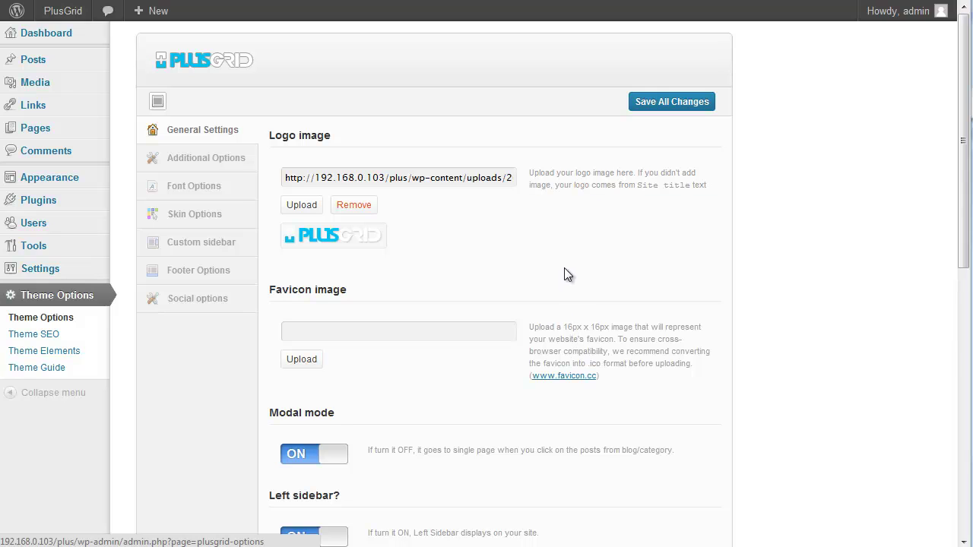
{"action": "scroll", "coordinate": [566, 266], "scroll_direction": "down", "scroll_amount": 2}
{"action": "scroll", "coordinate": [566, 266], "scroll_direction": "up", "scroll_amount": 2}
{"action": "scroll", "coordinate": [515, 300], "scroll_direction": "down", "scroll_amount": 2}
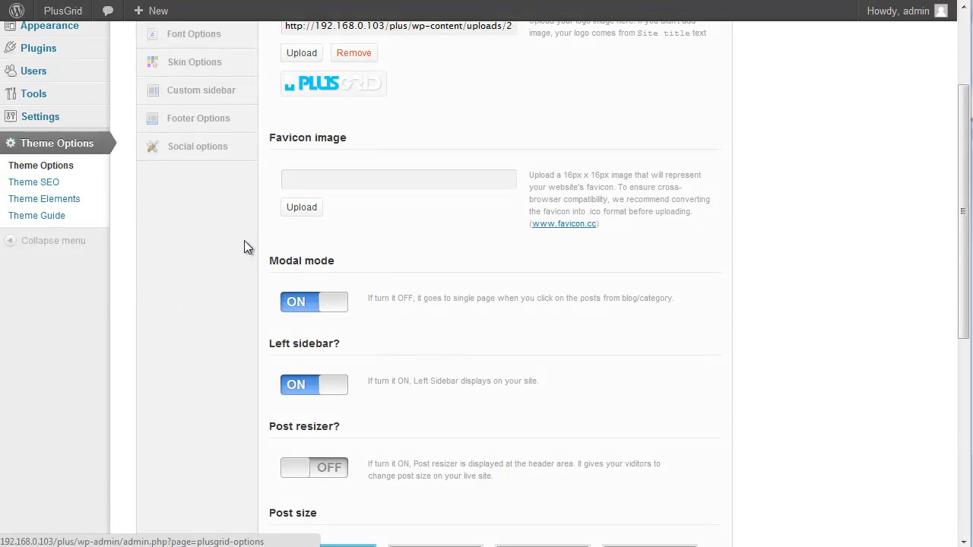
On the live site, view the Cristo Redentor post in its popup.
{"action": "mouse_move", "coordinate": [62, 10]}
{"action": "left_click", "coordinate": [64, 35]}
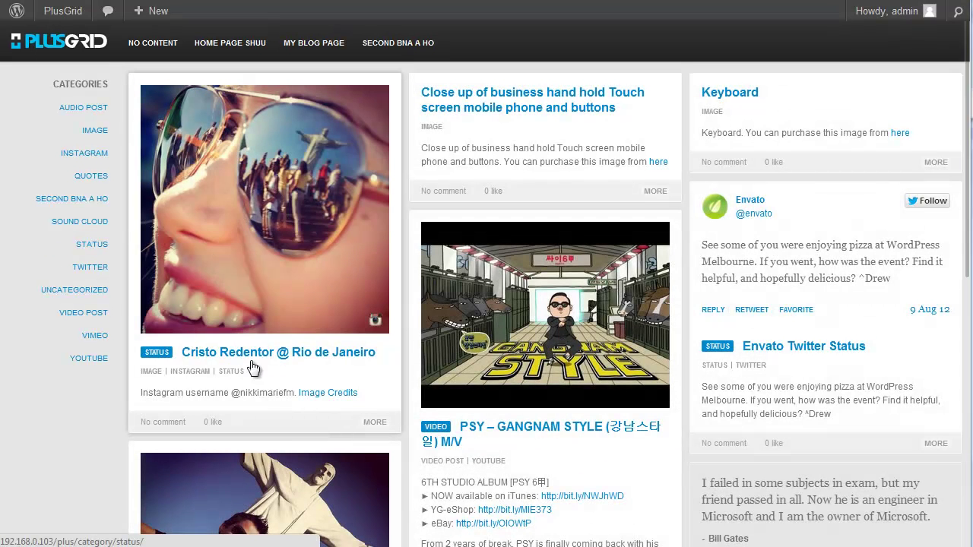
{"action": "left_click", "coordinate": [257, 353]}
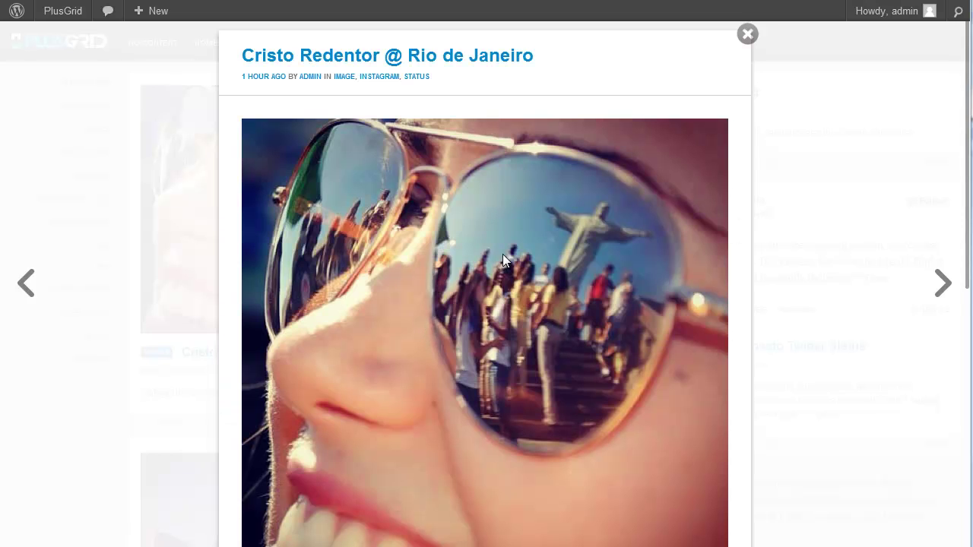
{"action": "scroll", "coordinate": [509, 254], "scroll_direction": "down", "scroll_amount": 6}
{"action": "scroll", "coordinate": [514, 292], "scroll_direction": "up", "scroll_amount": 8}
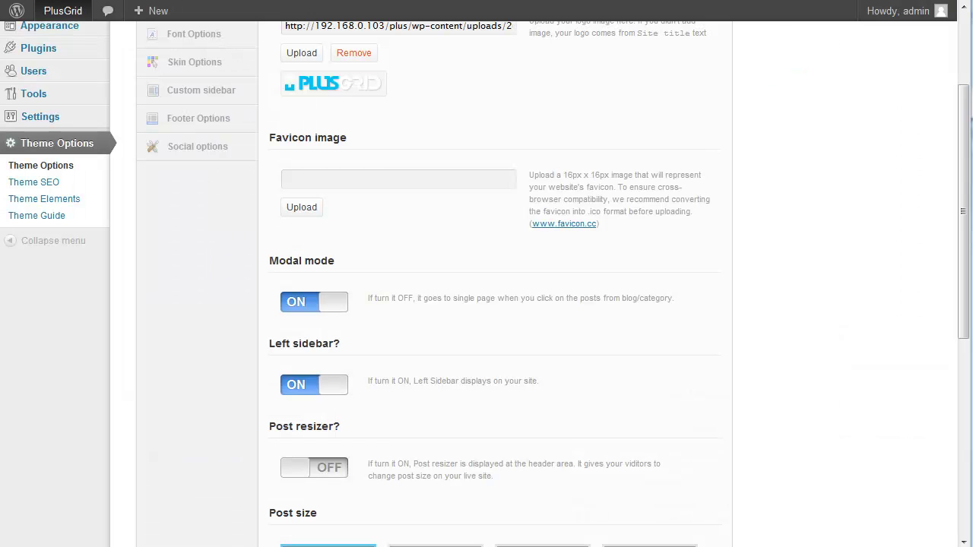
Turn Modal mode off, save, and open Cristo Redentor from the INSTAGRAM category as its own page.
{"action": "left_click", "coordinate": [328, 305]}
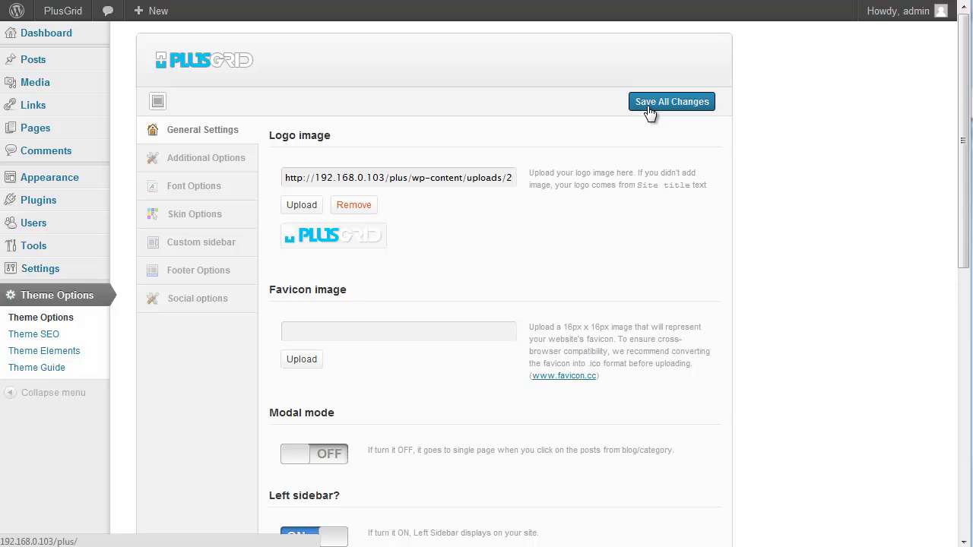
{"action": "left_click", "coordinate": [651, 106]}
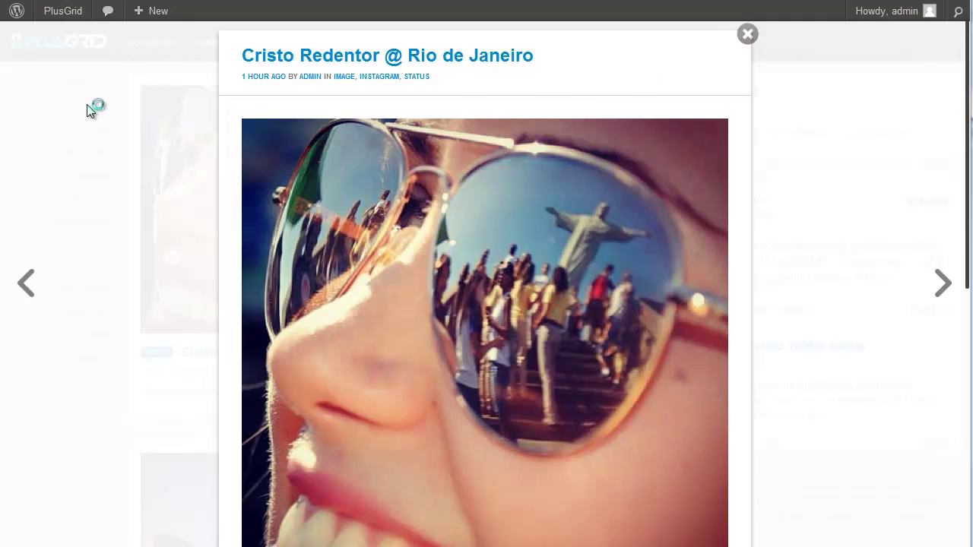
{"action": "left_click", "coordinate": [87, 110]}
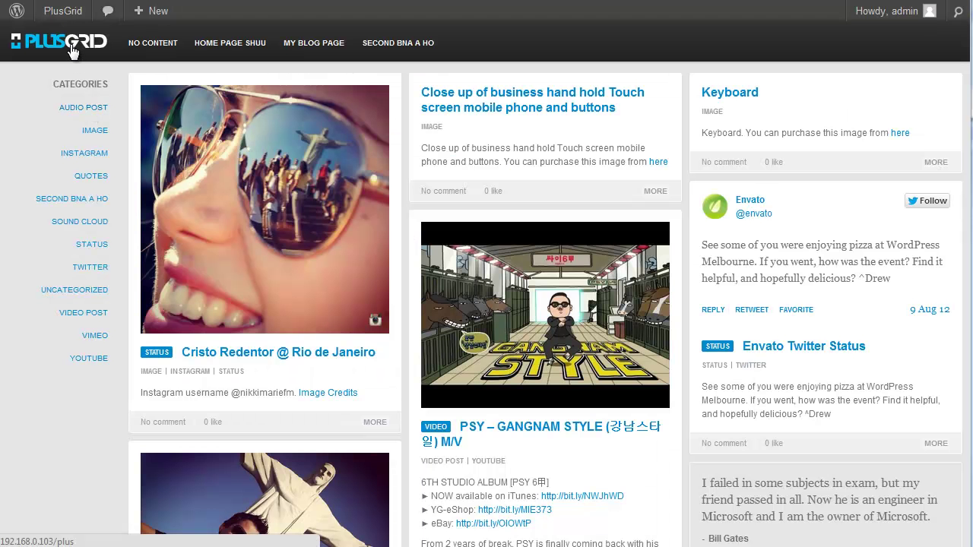
{"action": "left_click", "coordinate": [99, 157]}
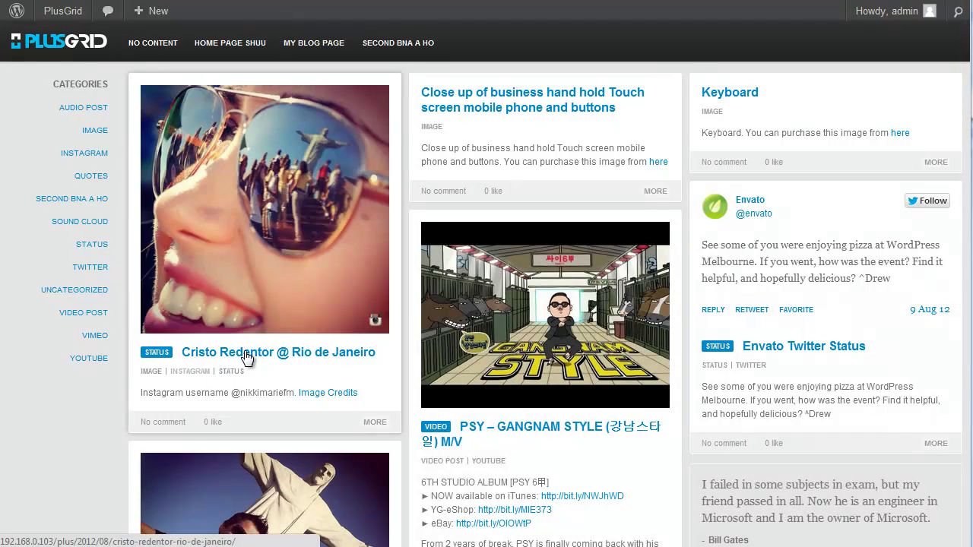
{"action": "left_click", "coordinate": [247, 354]}
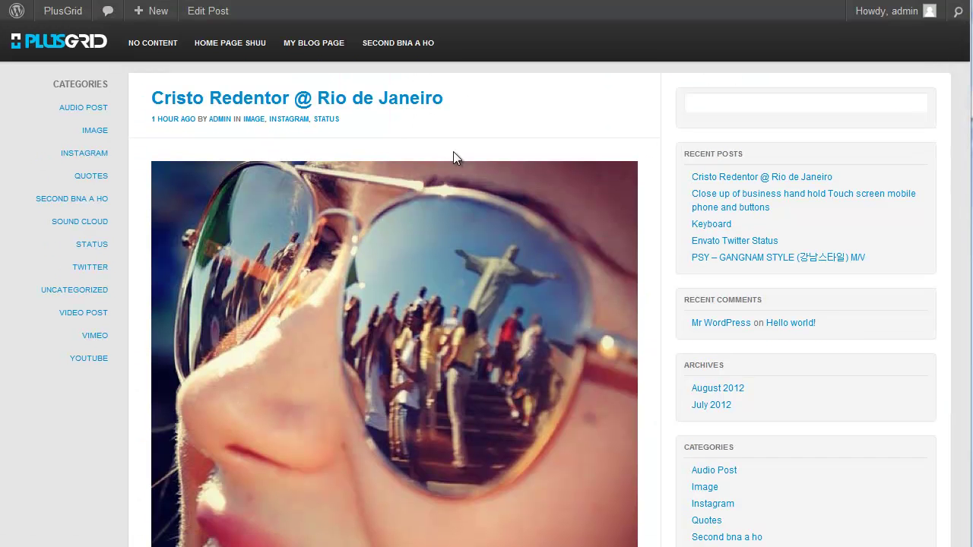
{"action": "scroll", "coordinate": [477, 162], "scroll_direction": "down", "scroll_amount": 7}
{"action": "scroll", "coordinate": [453, 245], "scroll_direction": "up", "scroll_amount": 7}
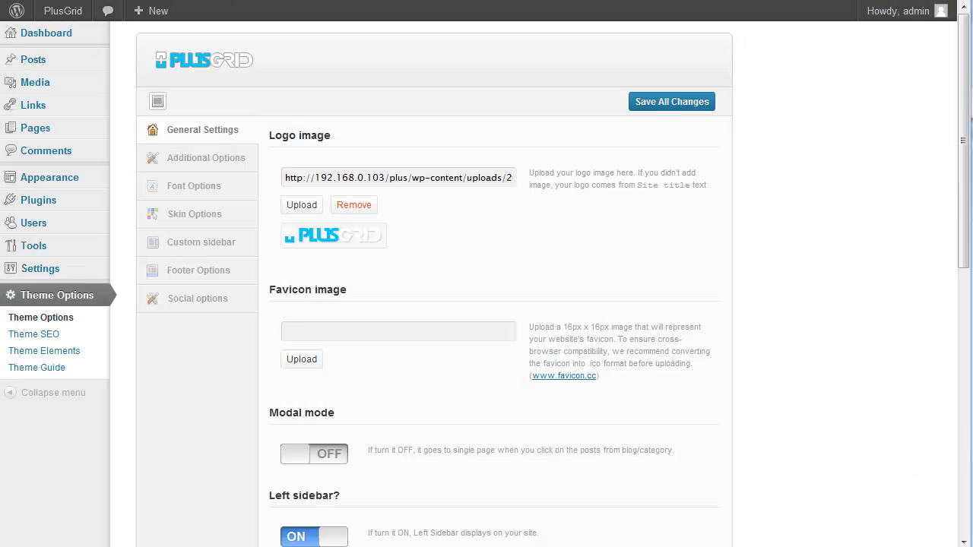
Switch the Left sidebar toggle off and save the theme options.
{"action": "scroll", "coordinate": [344, 394], "scroll_direction": "down", "scroll_amount": 3}
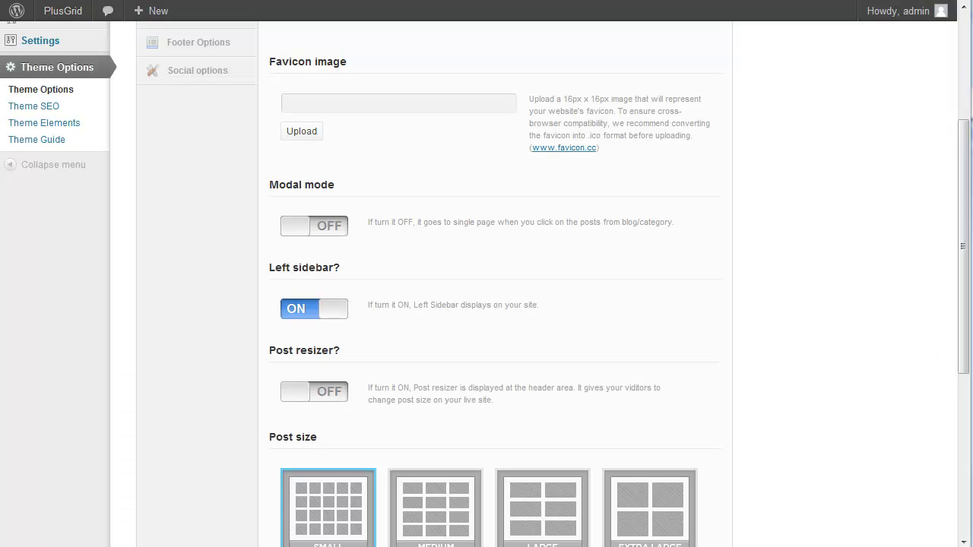
{"action": "left_click", "coordinate": [313, 310]}
{"action": "scroll", "coordinate": [357, 384], "scroll_direction": "up", "scroll_amount": 5}
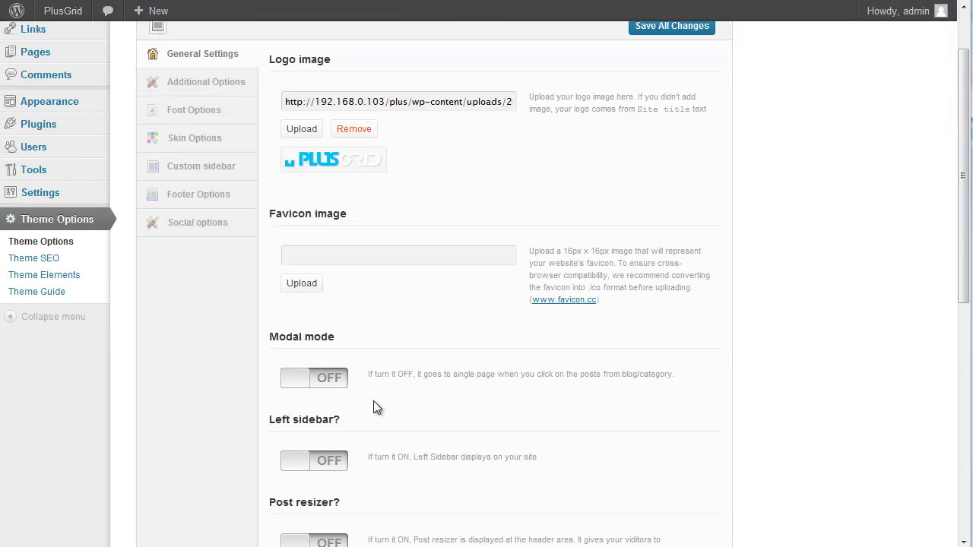
{"action": "left_click", "coordinate": [647, 101]}
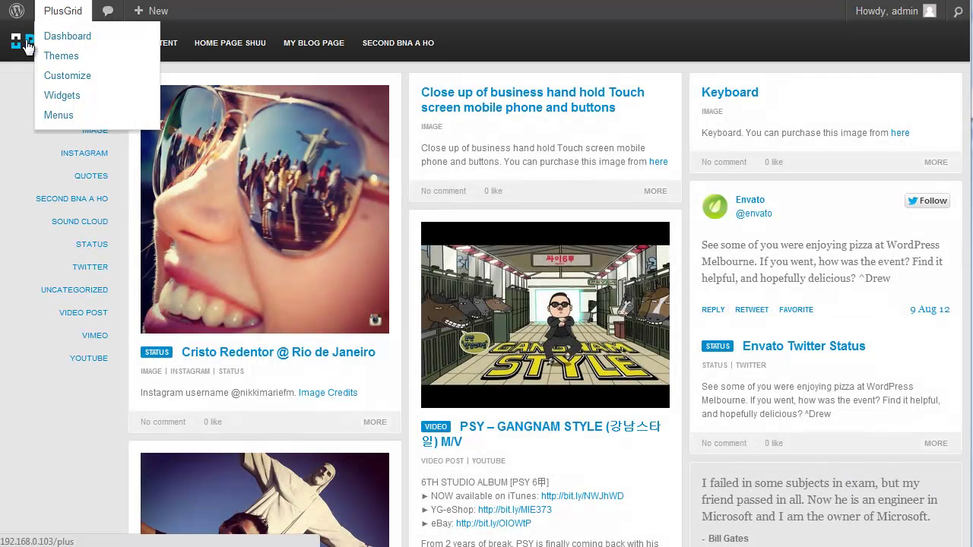
Reload the site home page and check the post grid without the categories column.
{"action": "left_click", "coordinate": [28, 46]}
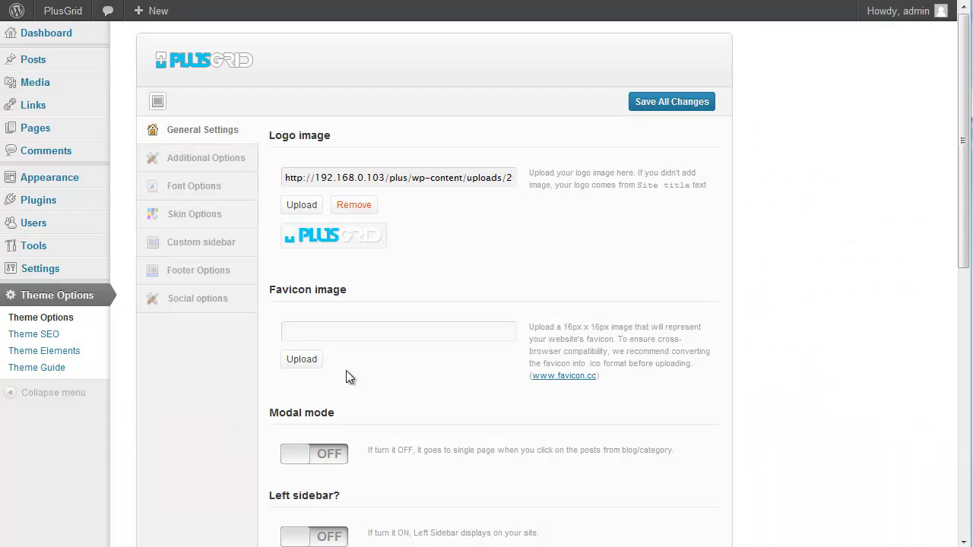
{"action": "scroll", "coordinate": [346, 371], "scroll_direction": "down", "scroll_amount": 3}
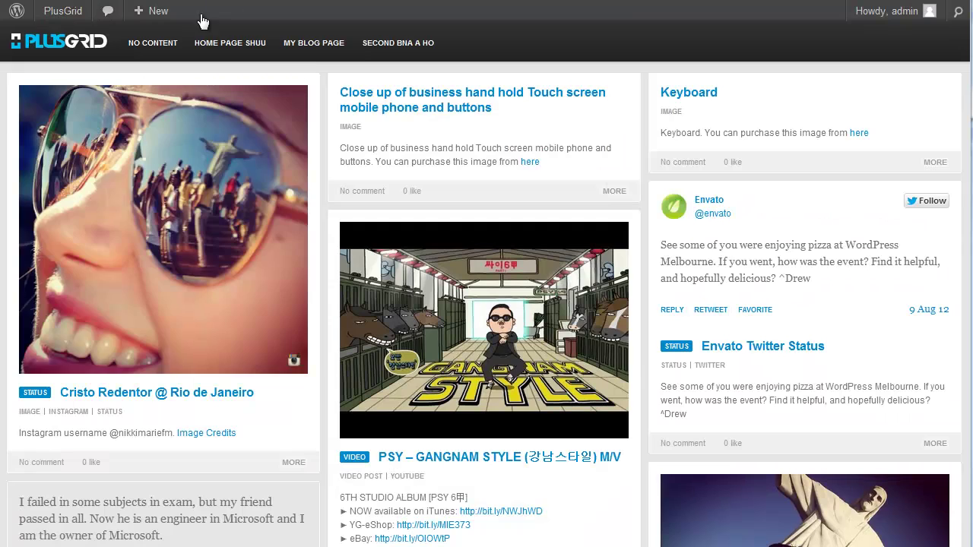
{"action": "scroll", "coordinate": [183, 345], "scroll_direction": "down", "scroll_amount": 3}
{"action": "scroll", "coordinate": [197, 364], "scroll_direction": "up", "scroll_amount": 5}
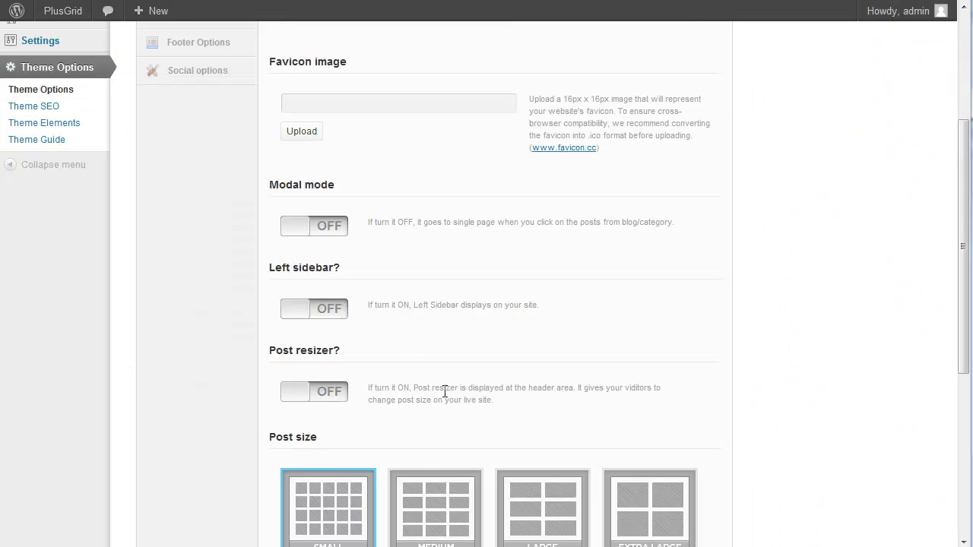
Switch the Post resizer toggle on and save the theme options.
{"action": "scroll", "coordinate": [446, 390], "scroll_direction": "down", "scroll_amount": 1}
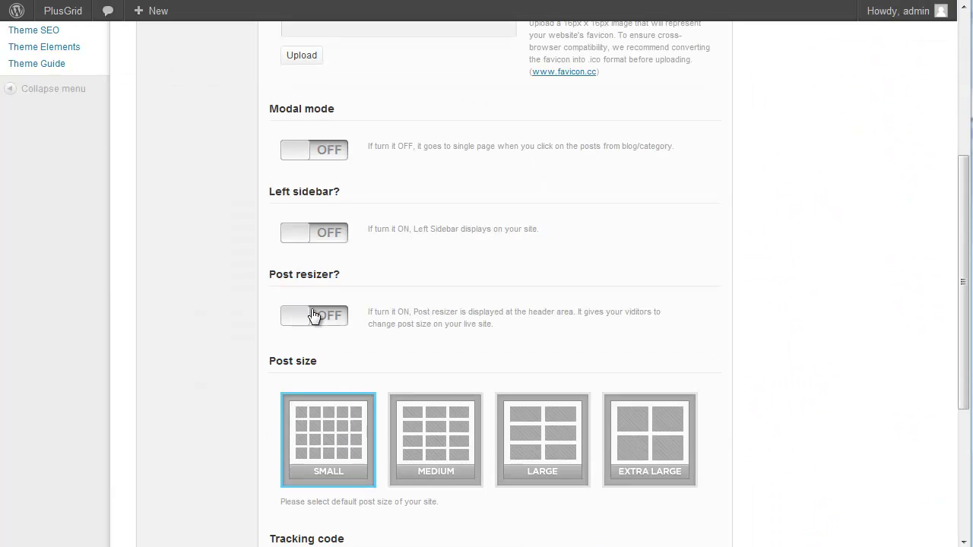
{"action": "left_click", "coordinate": [312, 316]}
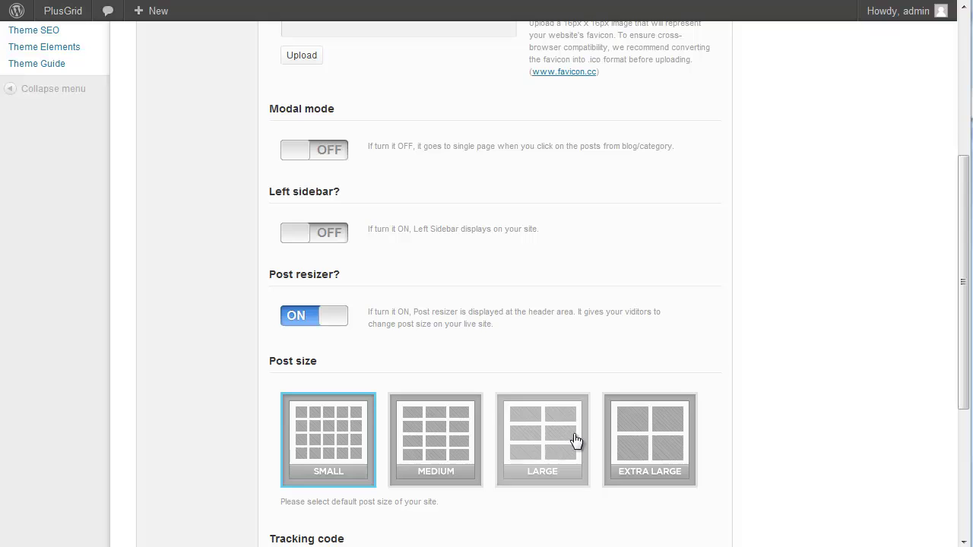
{"action": "scroll", "coordinate": [569, 441], "scroll_direction": "up", "scroll_amount": 3}
{"action": "scroll", "coordinate": [571, 428], "scroll_direction": "down", "scroll_amount": 2}
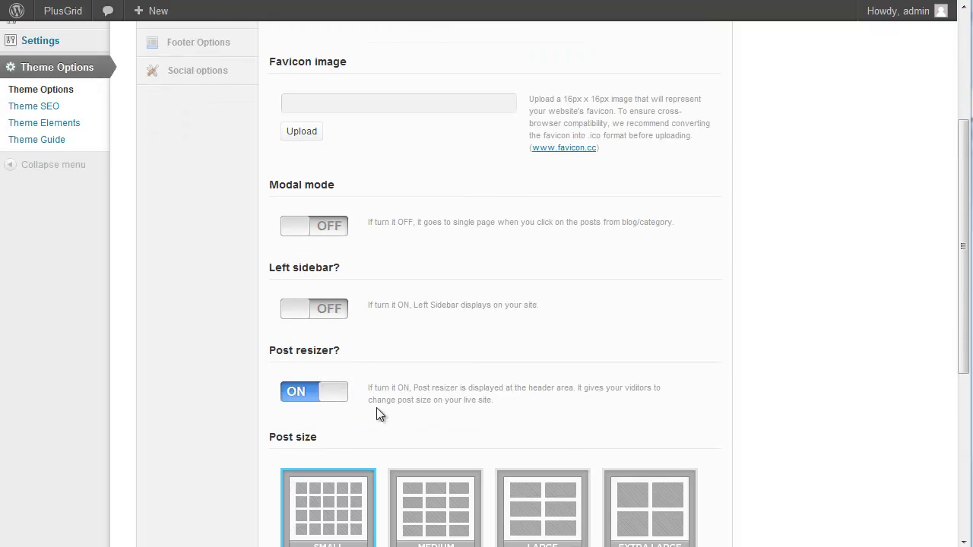
{"action": "scroll", "coordinate": [311, 400], "scroll_direction": "up", "scroll_amount": 5}
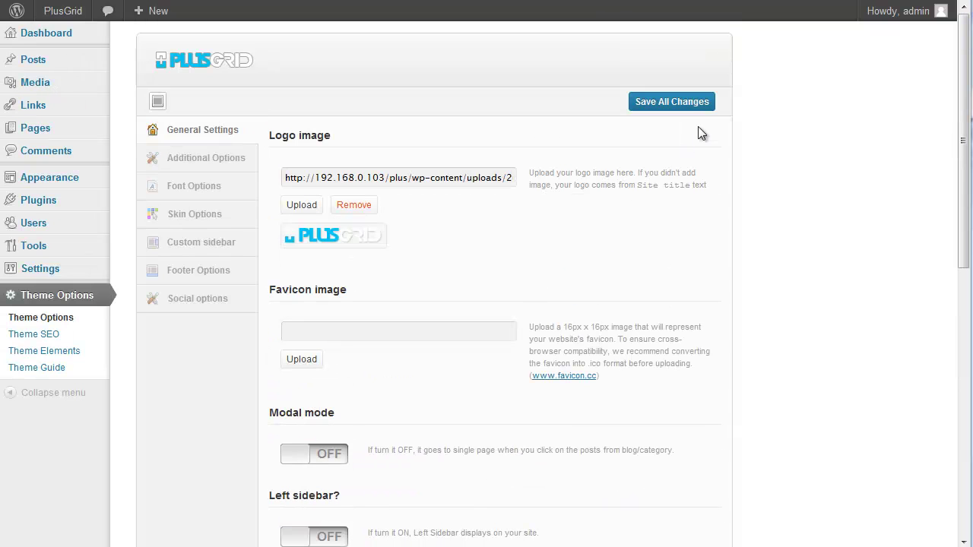
{"action": "left_click", "coordinate": [692, 103]}
{"action": "key", "text": "ctrl+Tab"}
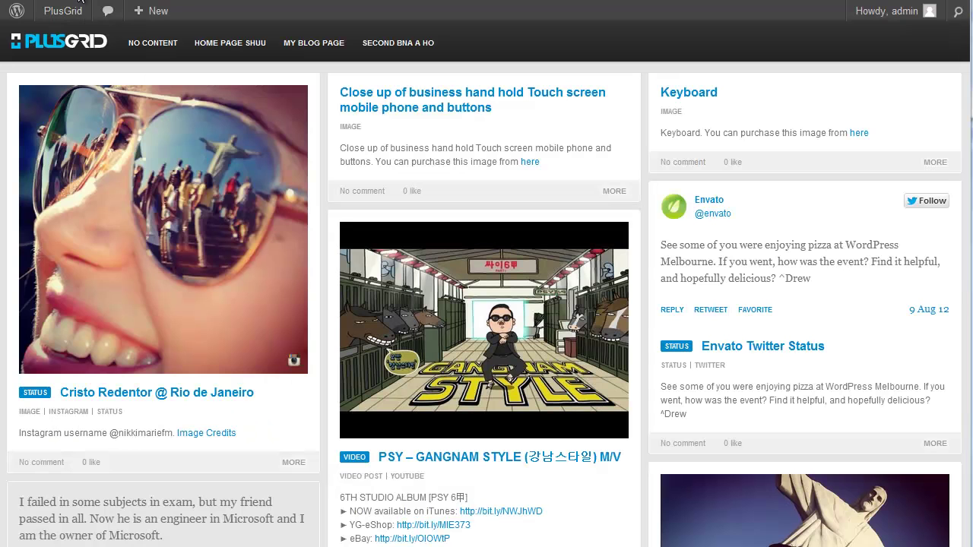
{"action": "key", "text": "F5"}
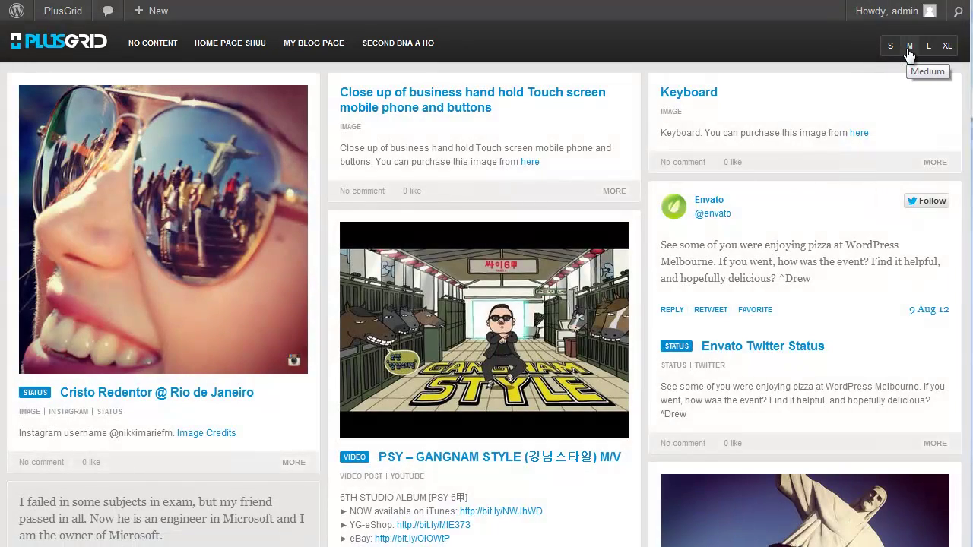
{"action": "left_click", "coordinate": [908, 49]}
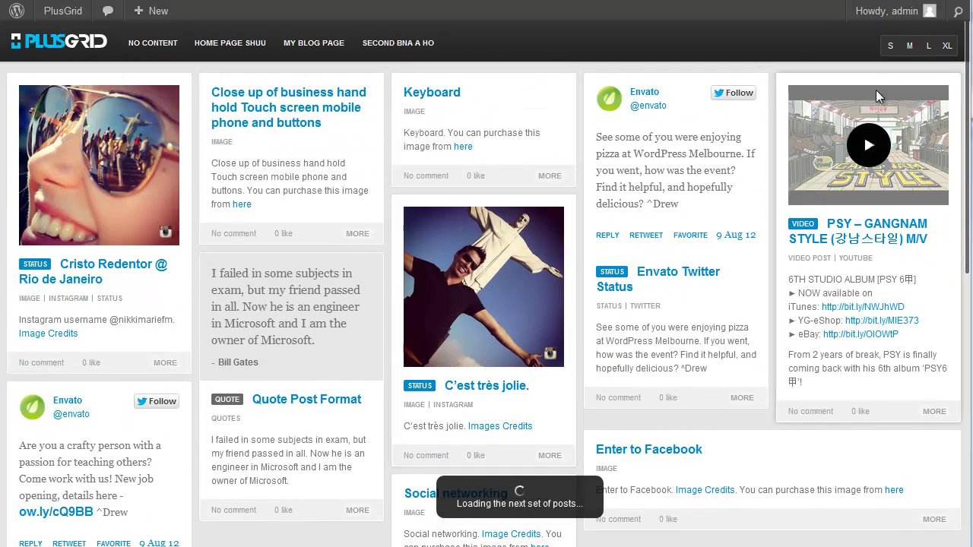
{"action": "left_click", "coordinate": [910, 47]}
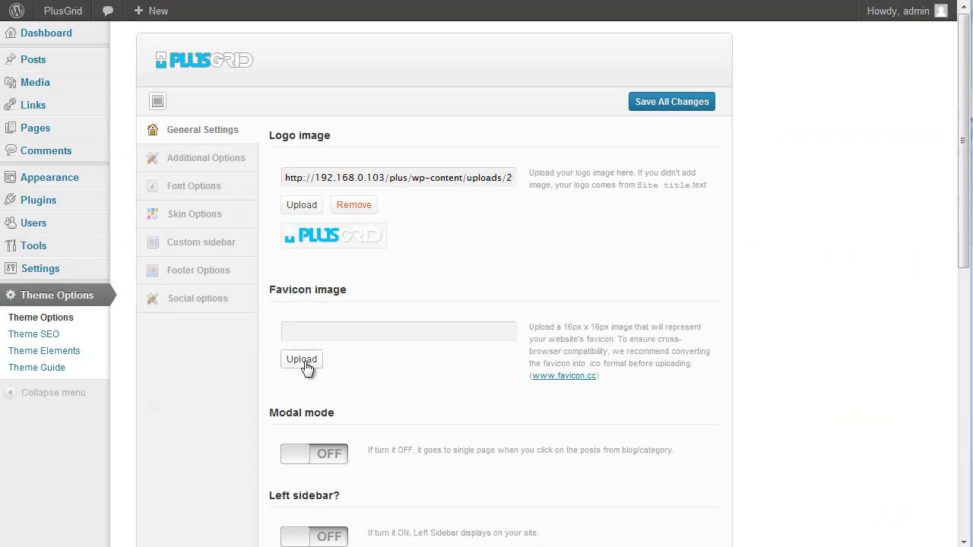
Set Post order type to Random in Additional Options, then show the Font Options tab.
{"action": "left_click", "coordinate": [230, 158]}
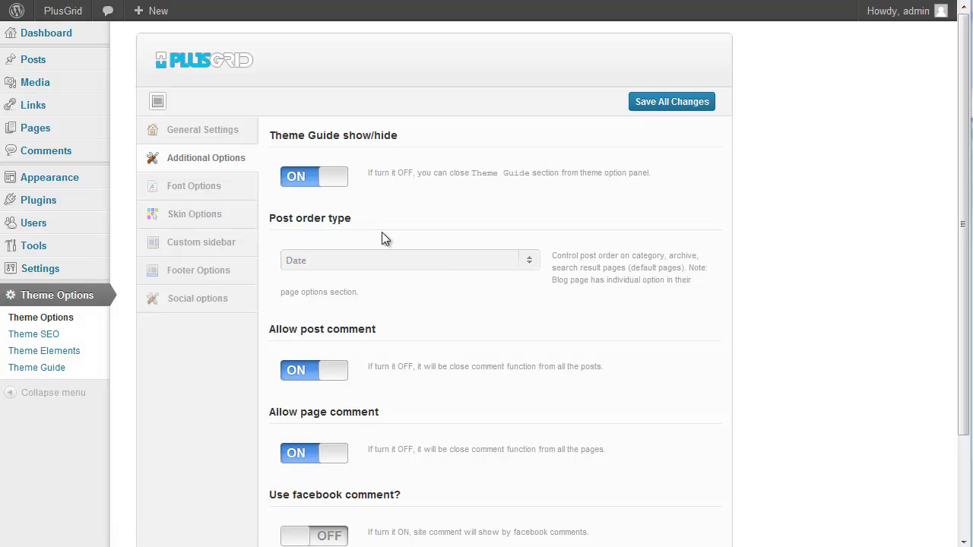
{"action": "left_click", "coordinate": [377, 259]}
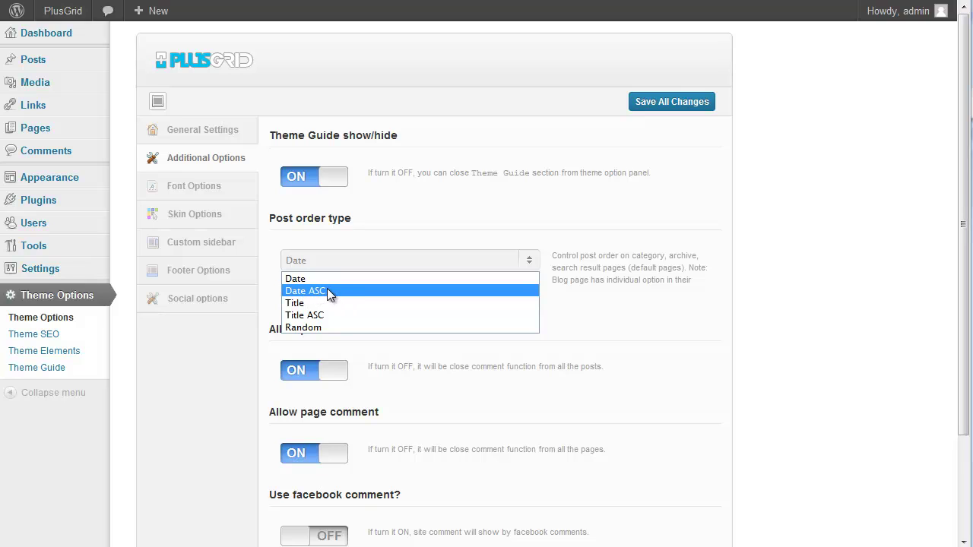
{"action": "left_click", "coordinate": [325, 327]}
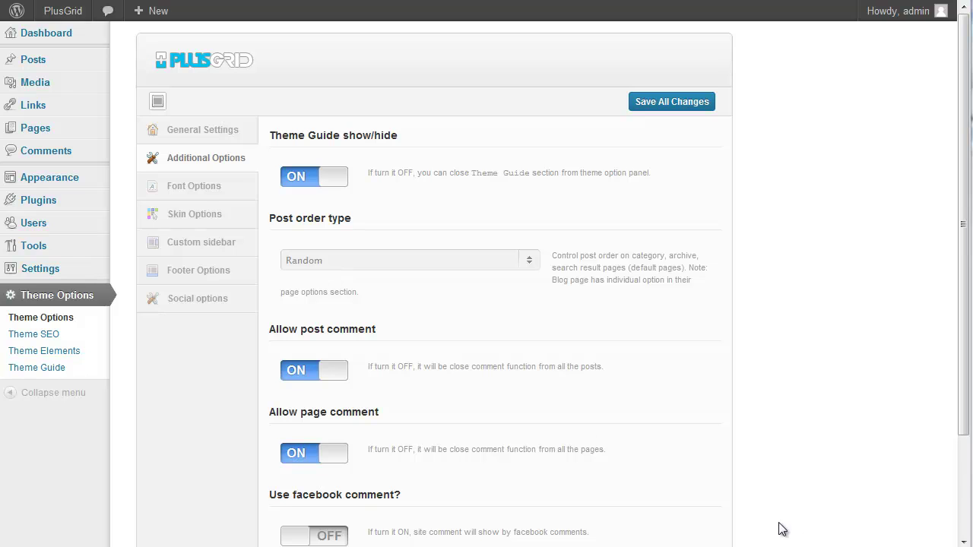
{"action": "left_click", "coordinate": [221, 193]}
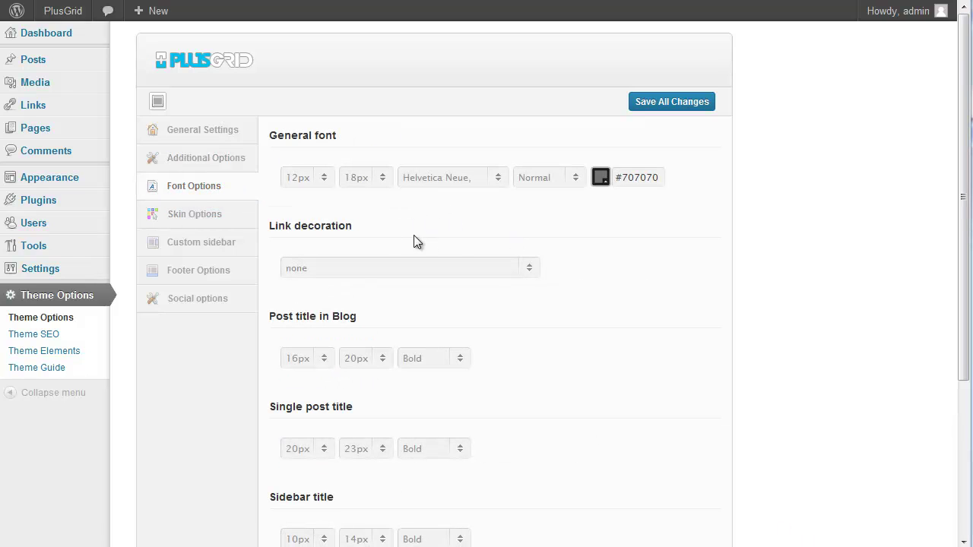
In Skin Options, turn on 'Active custom background image' and click into the Custom CSS box.
{"action": "left_click", "coordinate": [218, 220]}
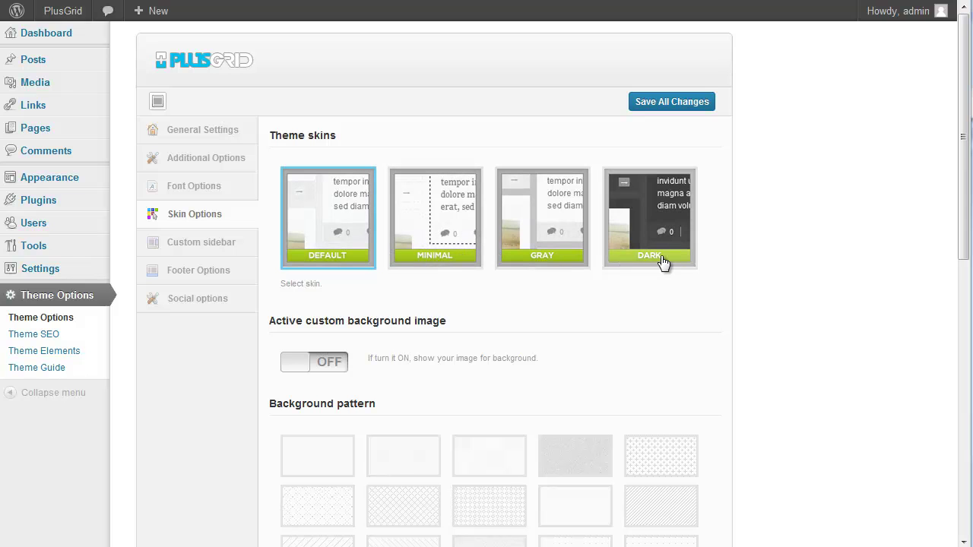
{"action": "scroll", "coordinate": [623, 293], "scroll_direction": "down", "scroll_amount": 2}
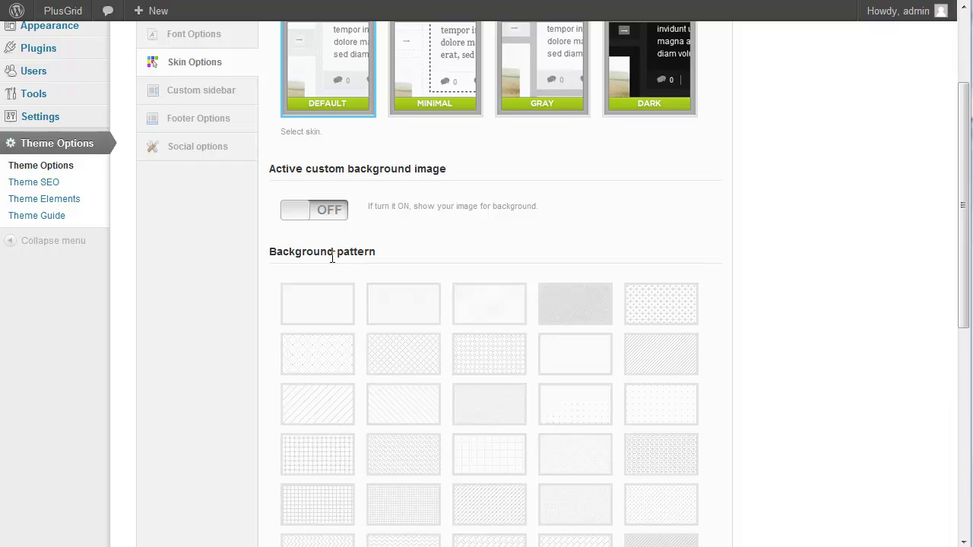
{"action": "left_click", "coordinate": [302, 216]}
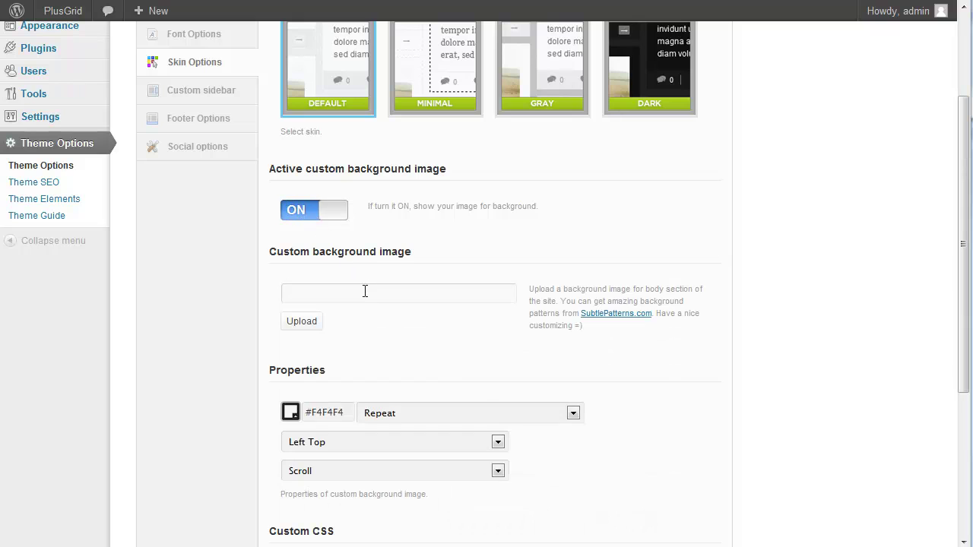
{"action": "scroll", "coordinate": [366, 302], "scroll_direction": "down", "scroll_amount": 3}
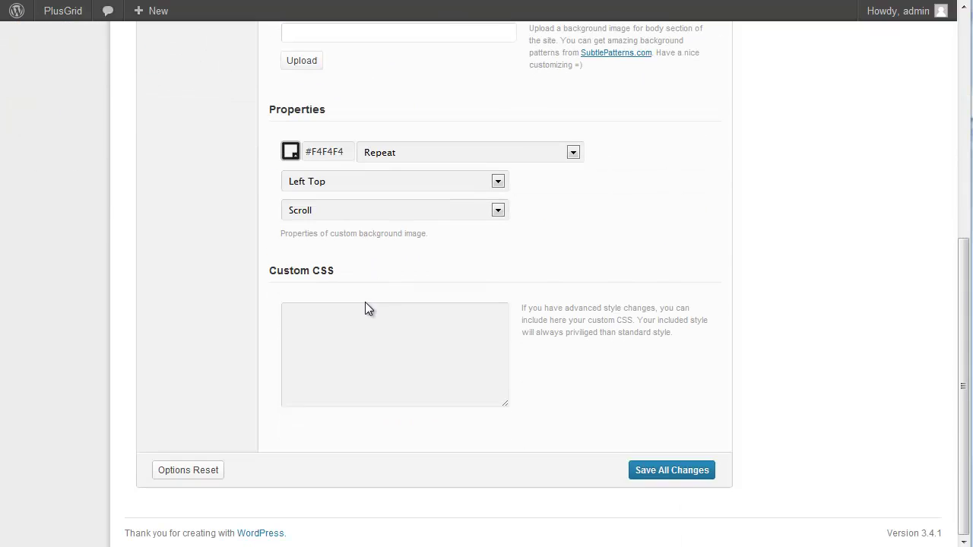
{"action": "left_click", "coordinate": [298, 309]}
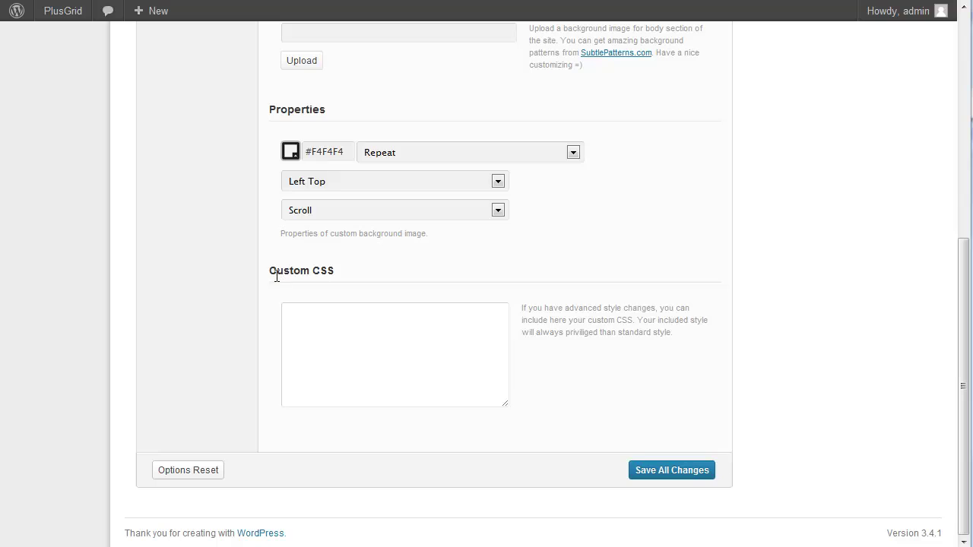
{"action": "left_click_drag", "start_coordinate": [270, 270], "coordinate": [343, 267]}
{"action": "left_click", "coordinate": [346, 340]}
{"action": "scroll", "coordinate": [365, 336], "scroll_direction": "up", "scroll_amount": 1}
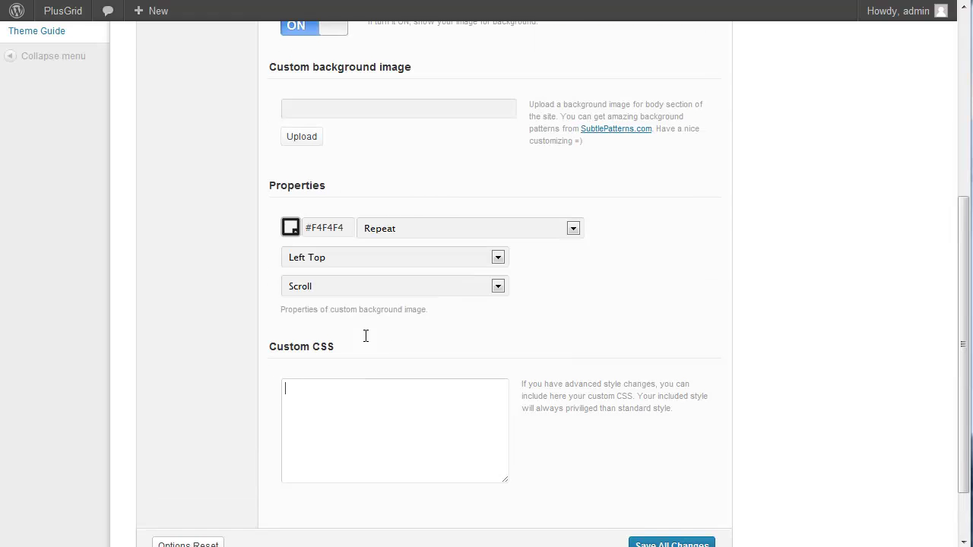
{"action": "scroll", "coordinate": [366, 336], "scroll_direction": "up", "scroll_amount": 4}
In Social options, turn Social shares on, review the share toggles, and save all changes.
{"action": "left_click", "coordinate": [217, 225]}
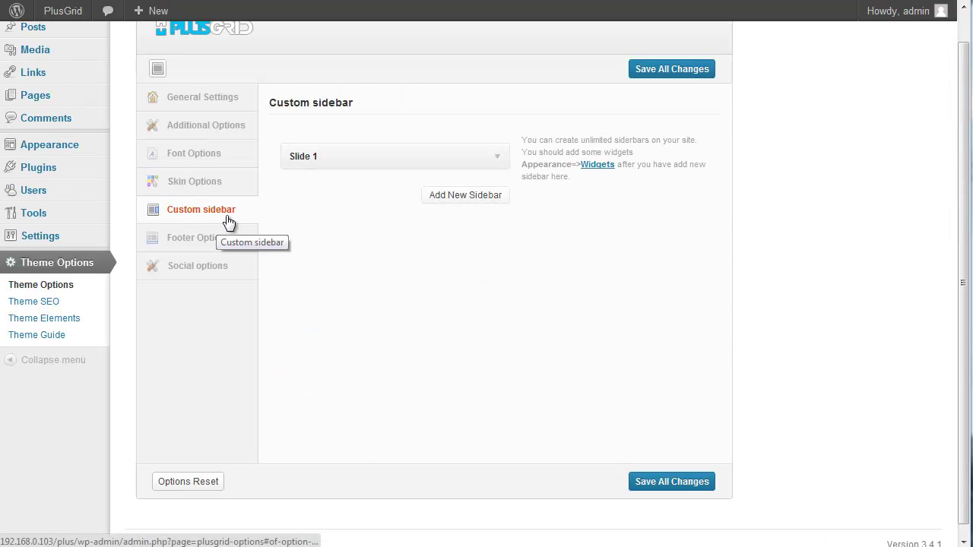
{"action": "left_click", "coordinate": [204, 239]}
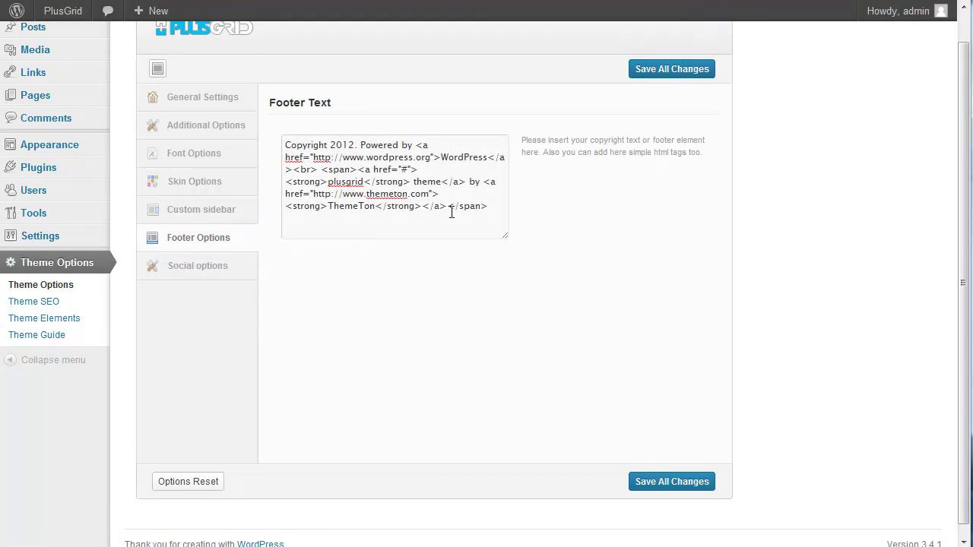
{"action": "left_click", "coordinate": [198, 267]}
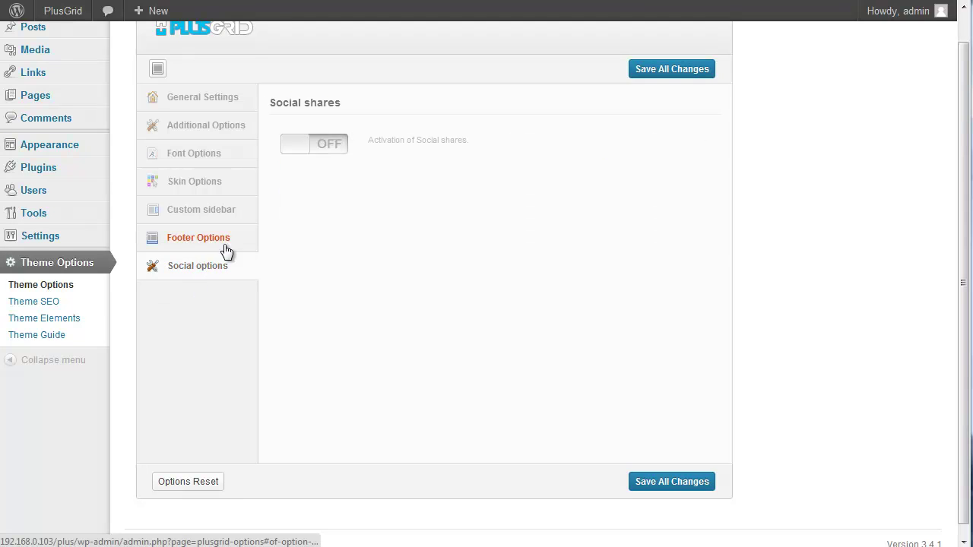
{"action": "left_click", "coordinate": [311, 152]}
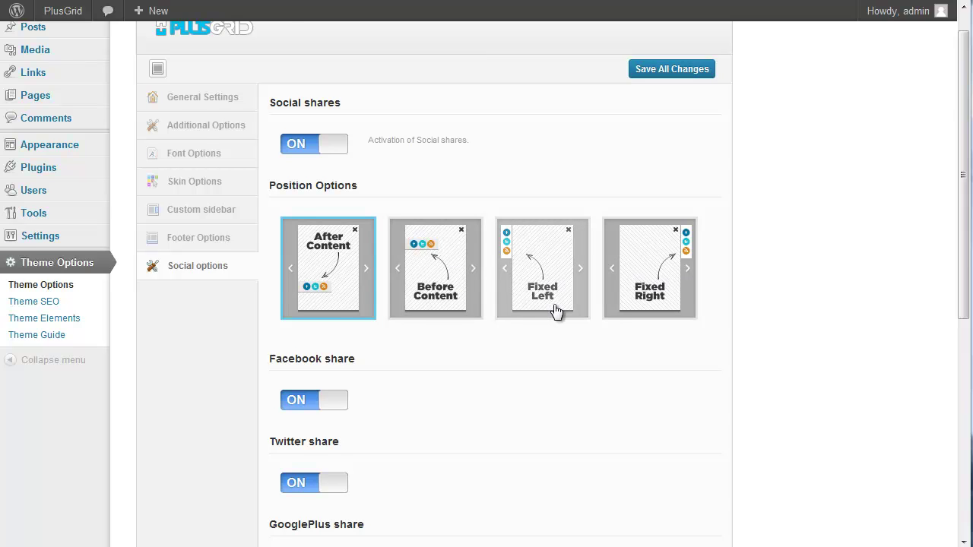
{"action": "scroll", "coordinate": [553, 311], "scroll_direction": "down", "scroll_amount": 3}
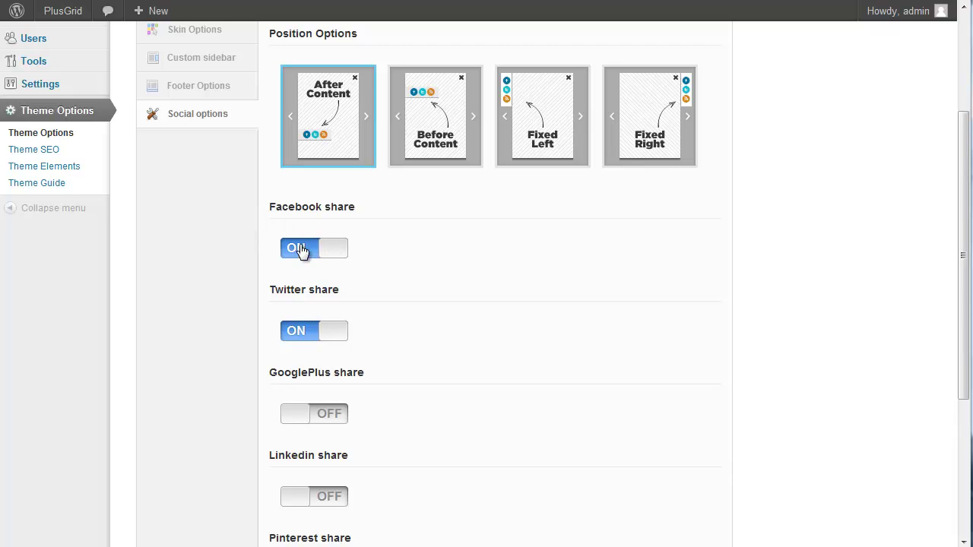
{"action": "scroll", "coordinate": [304, 389], "scroll_direction": "down", "scroll_amount": 3}
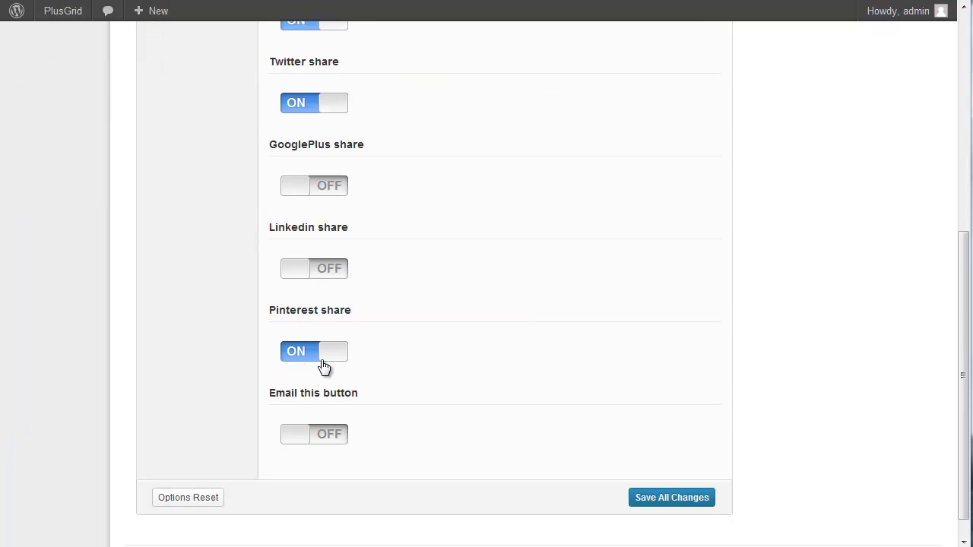
{"action": "scroll", "coordinate": [425, 364], "scroll_direction": "up", "scroll_amount": 6}
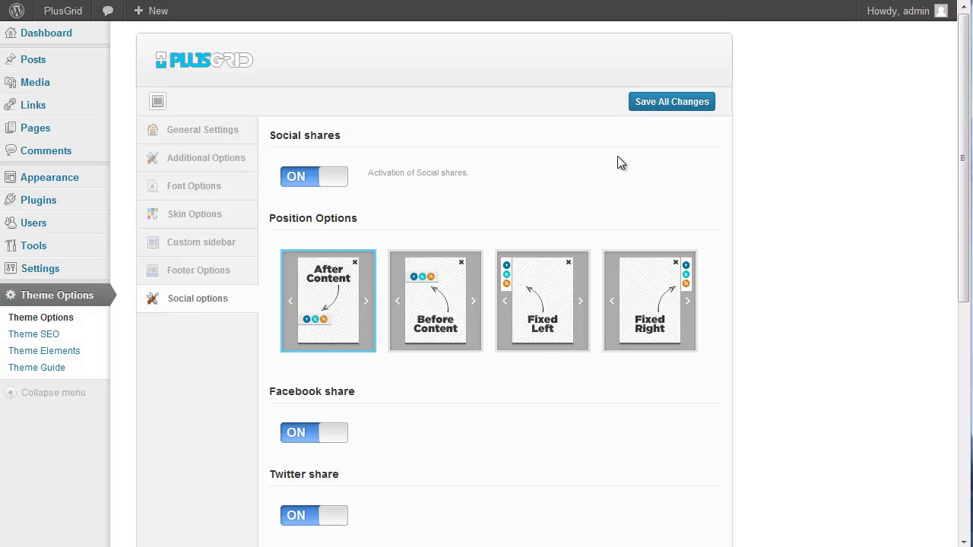
{"action": "left_click", "coordinate": [657, 106]}
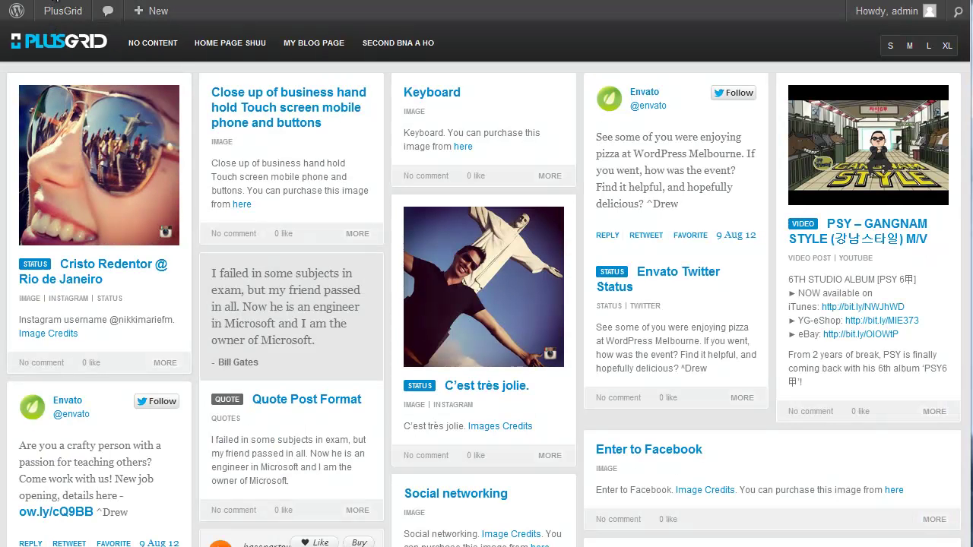
View the Cristo Redentor and SKRILLEX posts on the site, then return to General Settings.
{"action": "left_click", "coordinate": [114, 225]}
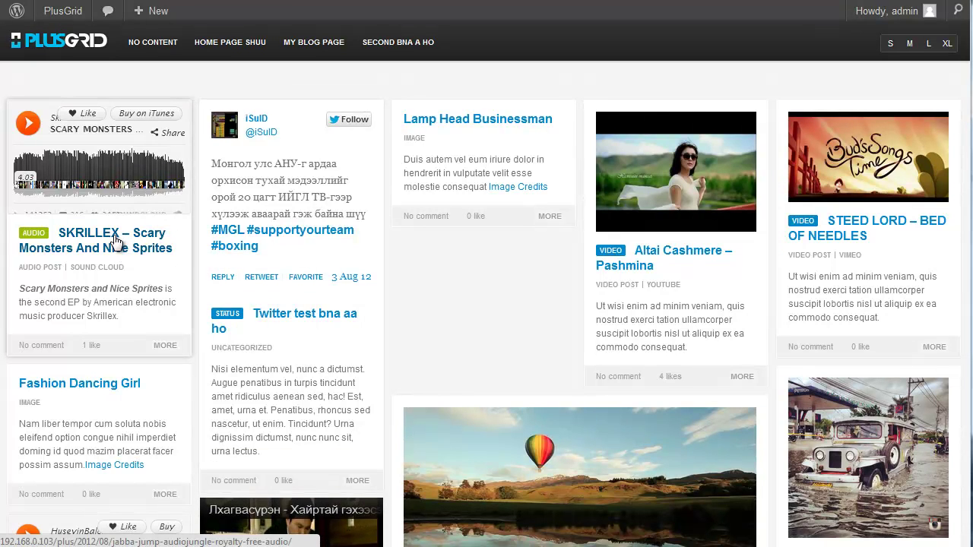
{"action": "left_click", "coordinate": [115, 240]}
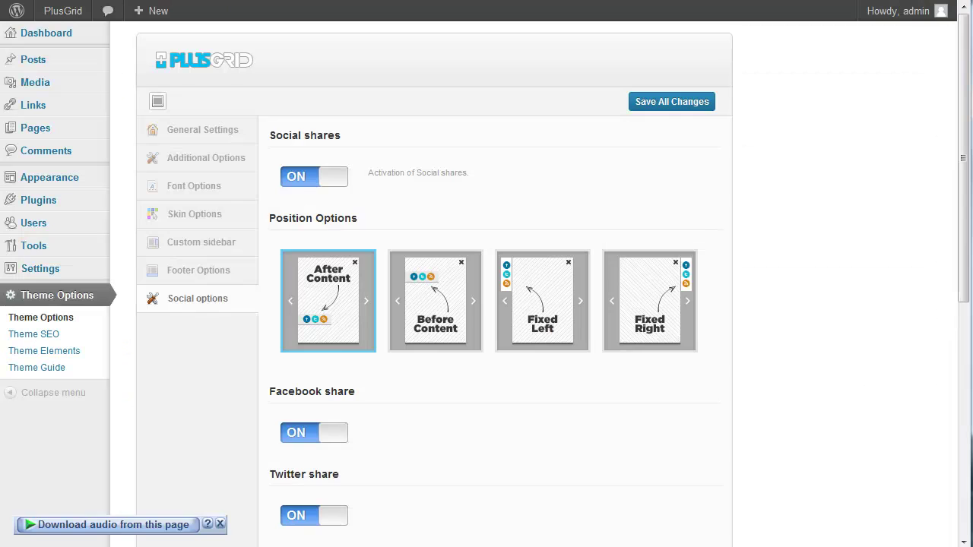
{"action": "left_click", "coordinate": [201, 131]}
{"action": "left_click", "coordinate": [192, 159]}
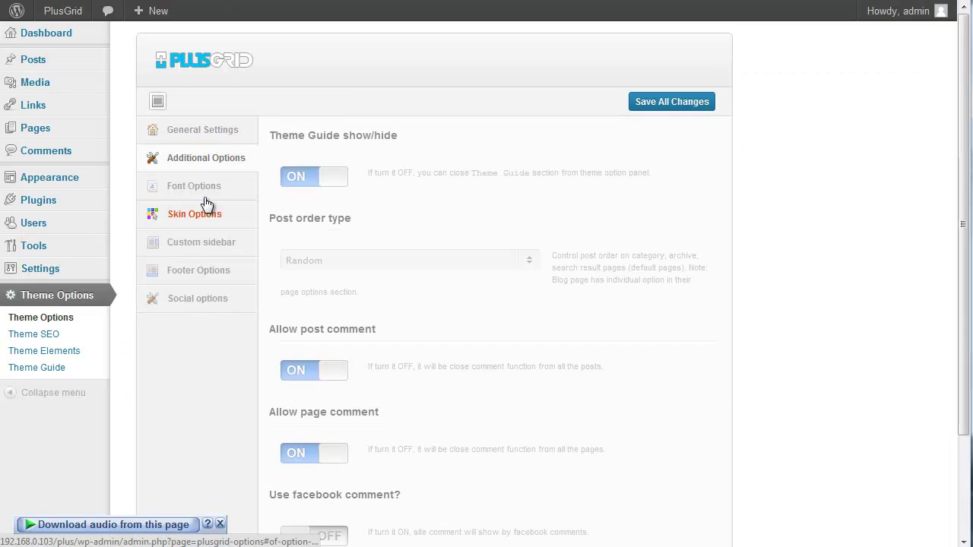
{"action": "left_click", "coordinate": [237, 131]}
Turn Modal mode on, save, and confirm the SKRILLEX post opens in a popup.
{"action": "scroll", "coordinate": [312, 304], "scroll_direction": "down", "scroll_amount": 3}
{"action": "left_click", "coordinate": [307, 227]}
{"action": "scroll", "coordinate": [429, 289], "scroll_direction": "up", "scroll_amount": 3}
{"action": "left_click", "coordinate": [672, 102]}
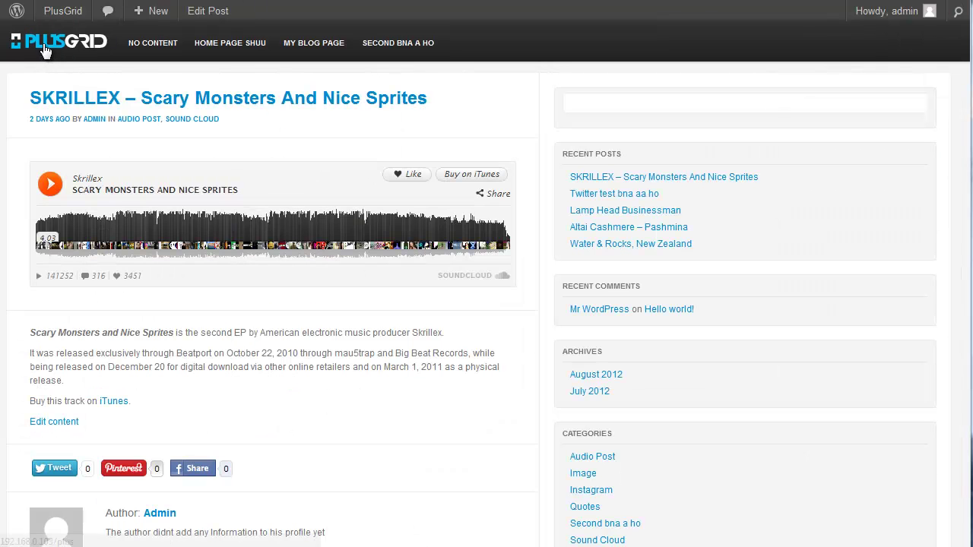
{"action": "left_click", "coordinate": [45, 51]}
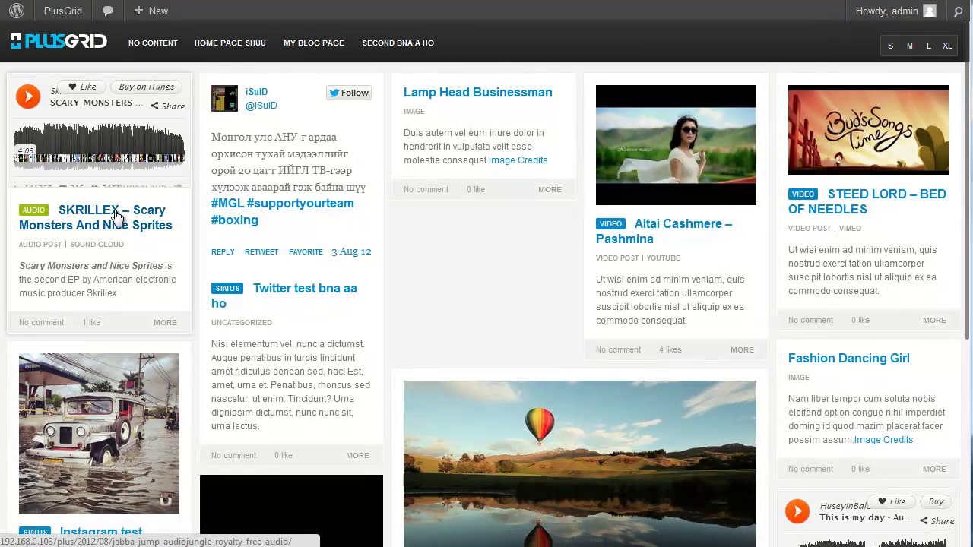
{"action": "left_click", "coordinate": [114, 215]}
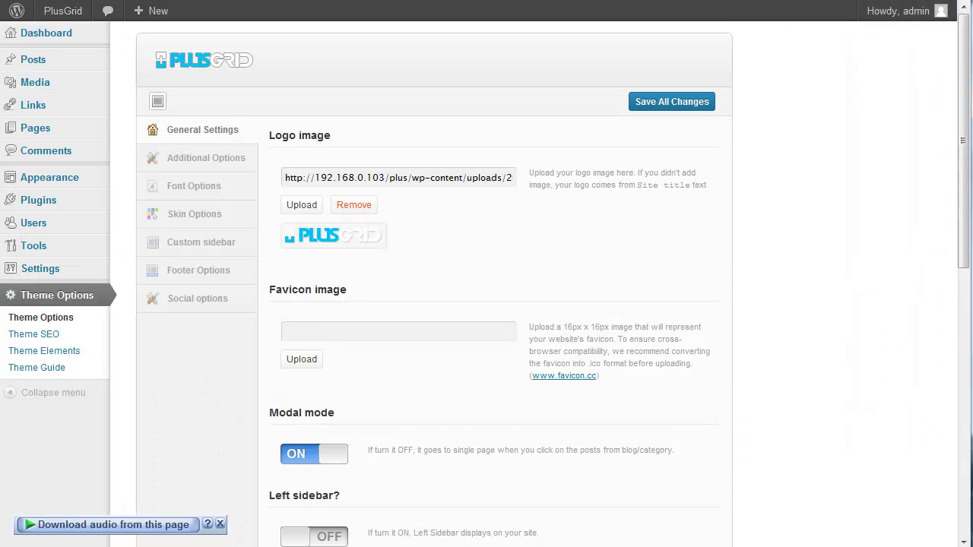
Set the social share position to Fixed Right, save, and reload the site to check.
{"action": "scroll", "coordinate": [298, 315], "scroll_direction": "down", "scroll_amount": 3}
{"action": "left_click", "coordinate": [218, 157]}
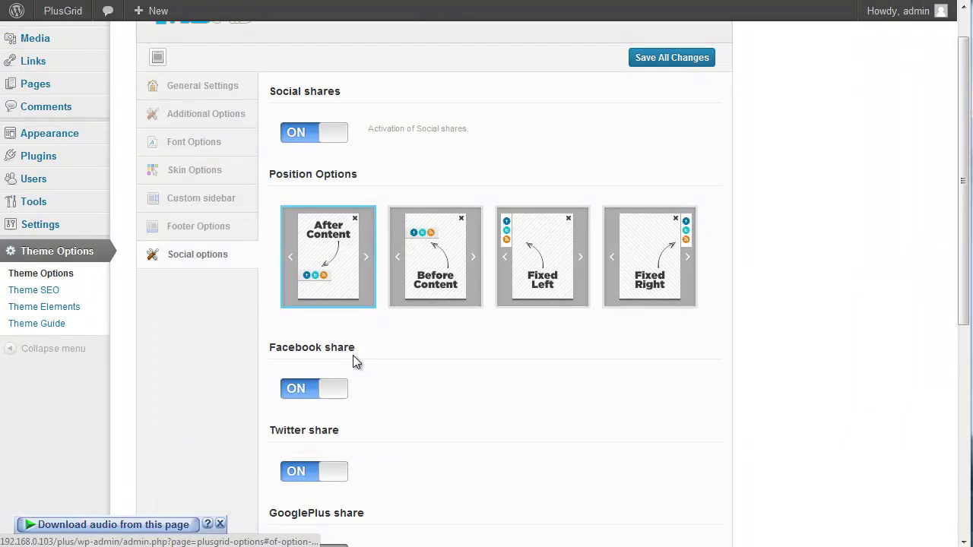
{"action": "left_click", "coordinate": [664, 271]}
{"action": "left_click", "coordinate": [671, 61]}
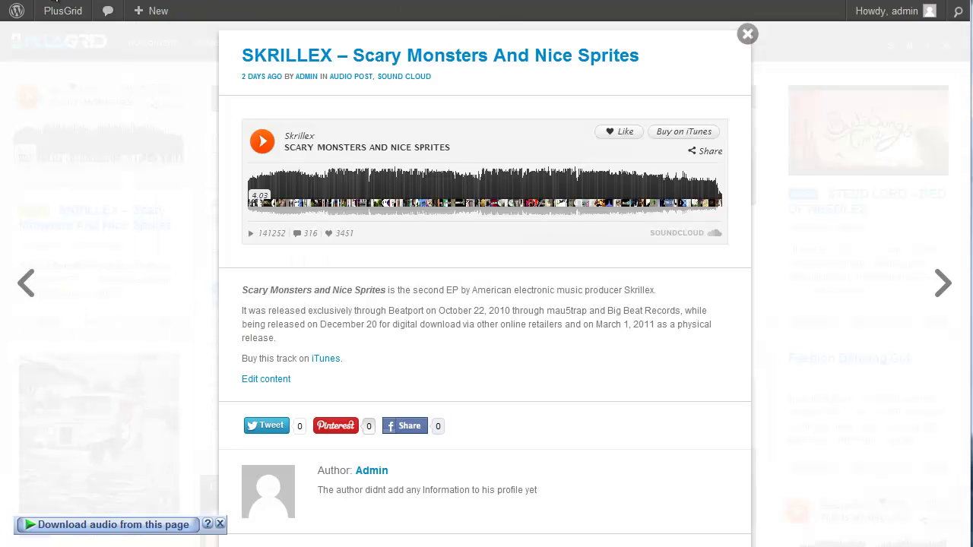
{"action": "left_click", "coordinate": [130, 221]}
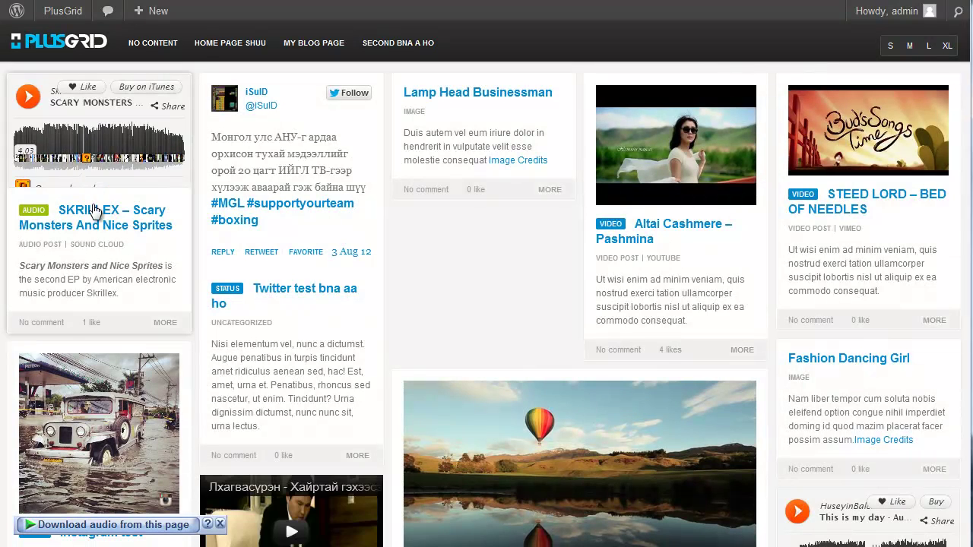
Check the SKRILLEX post's popup and full page with right-side shares, then reopen General Settings.
{"action": "left_click", "coordinate": [92, 206]}
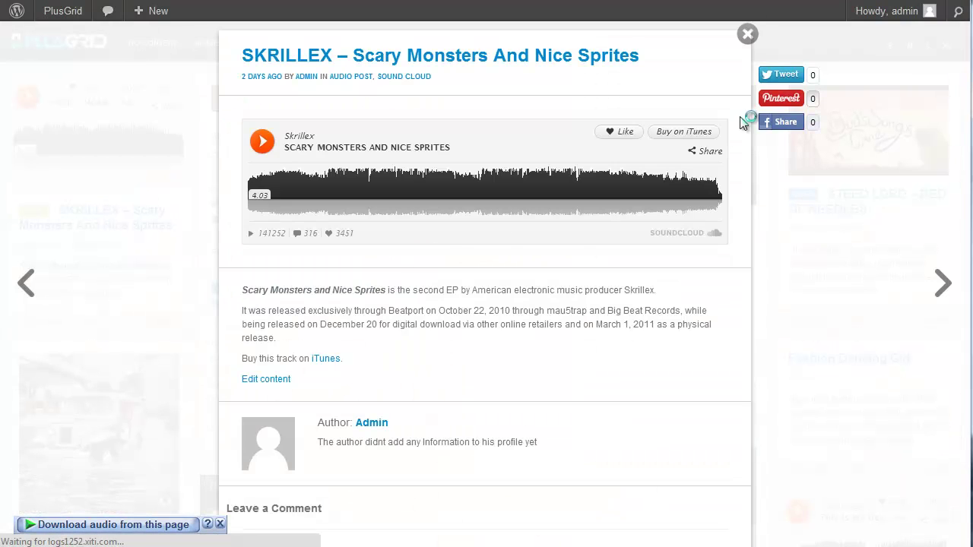
{"action": "left_click", "coordinate": [392, 60]}
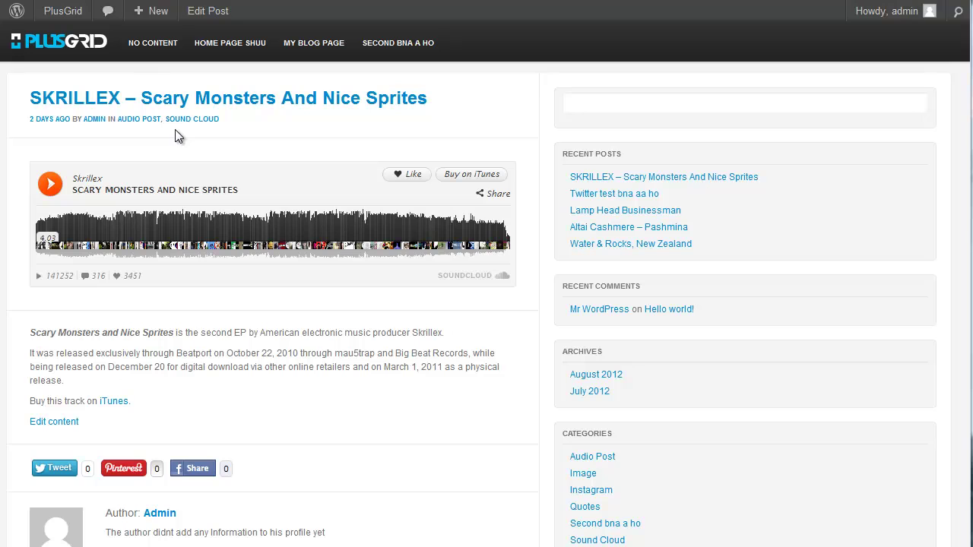
{"action": "left_click", "coordinate": [88, 46]}
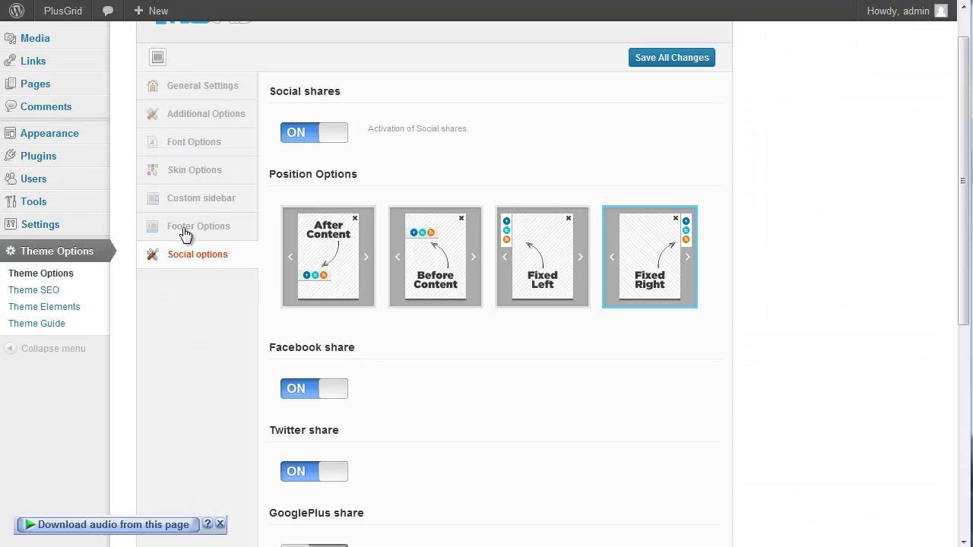
{"action": "left_click", "coordinate": [195, 86]}
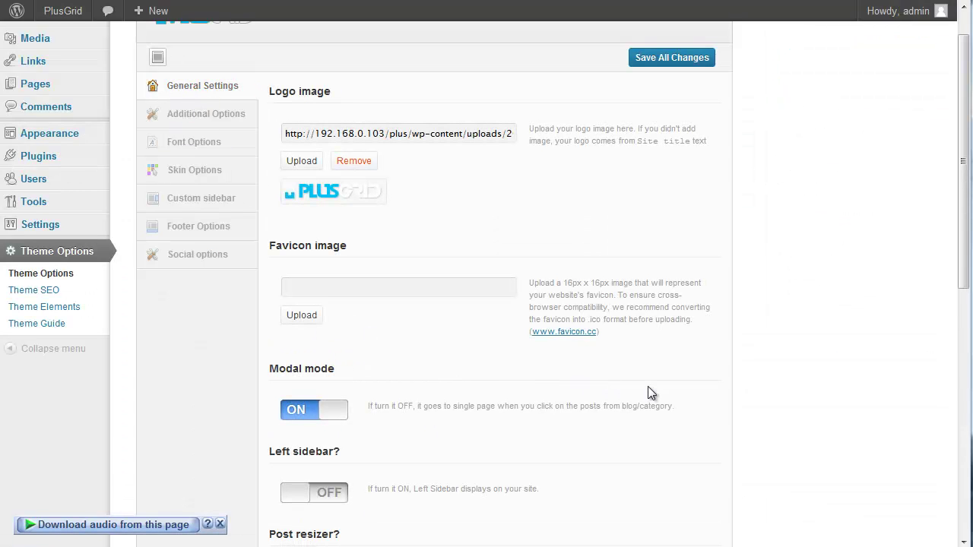
{"action": "scroll", "coordinate": [228, 325], "scroll_direction": "up", "scroll_amount": 1}
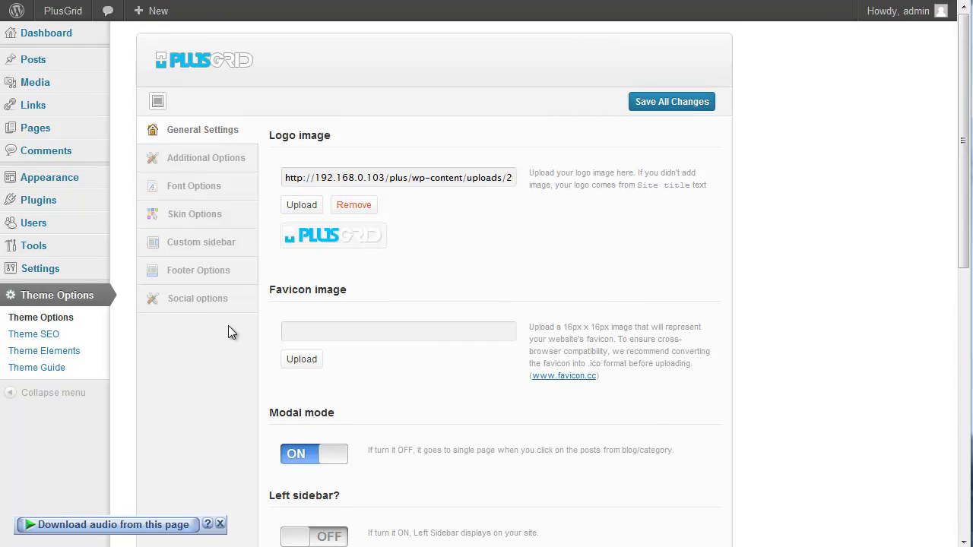